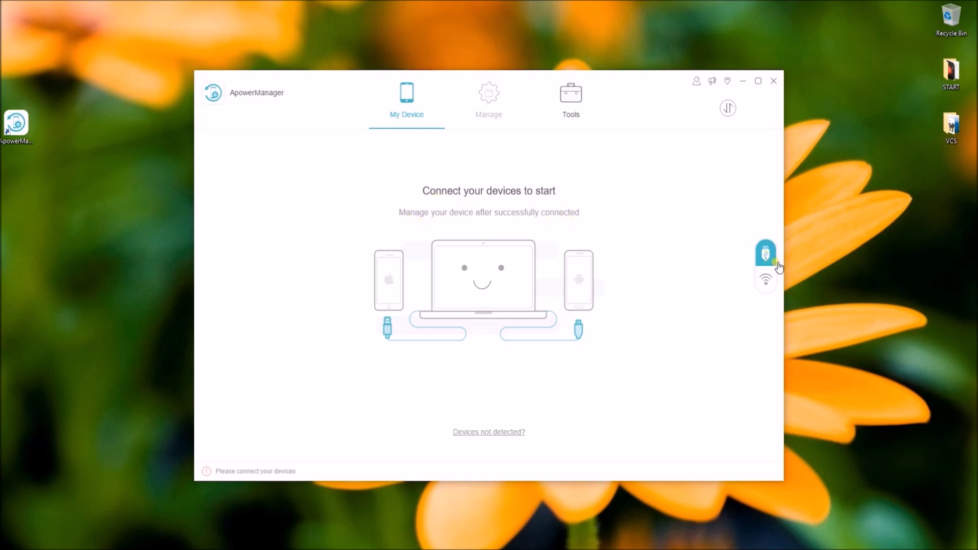
- Connect the Samsung SM-G935F phone and mirror its screen on the computer
click(767, 283)
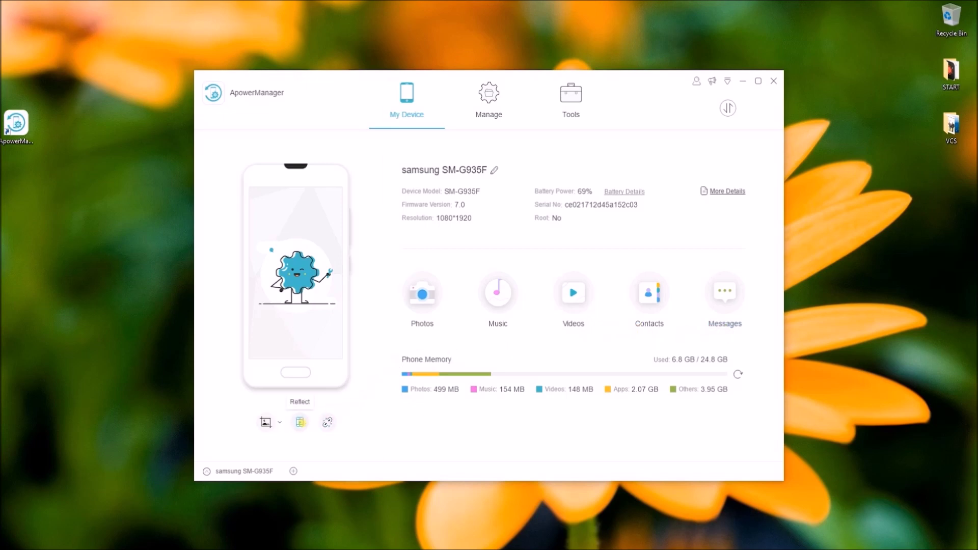
click(301, 422)
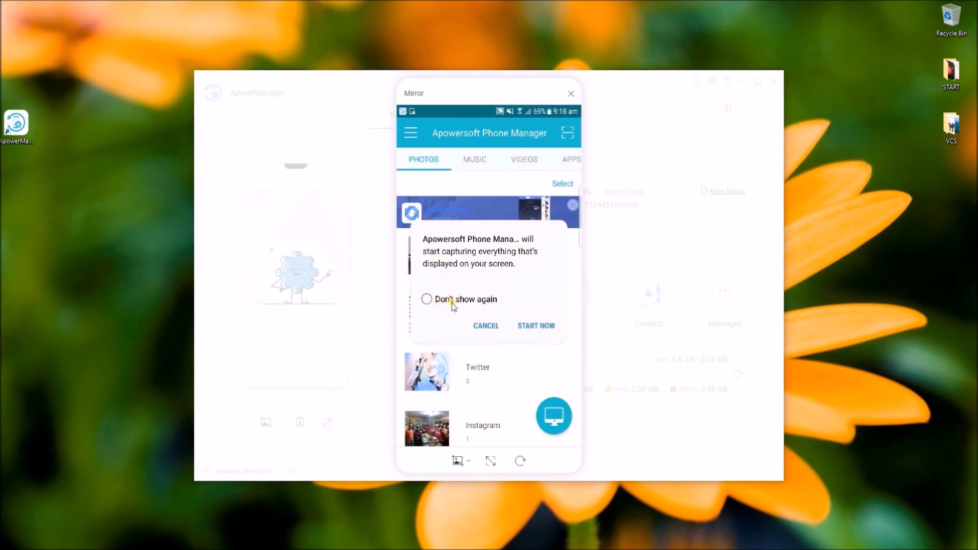
click(537, 326)
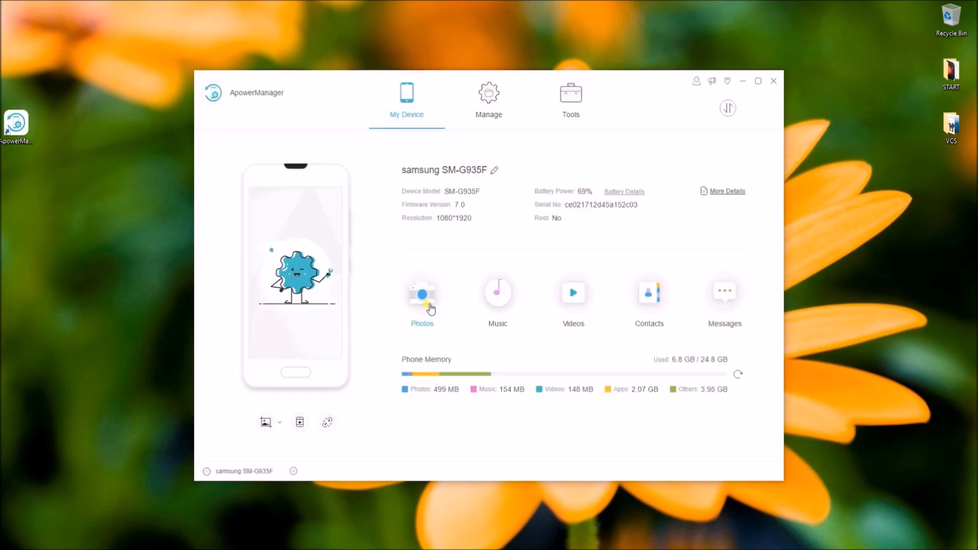
click(494, 115)
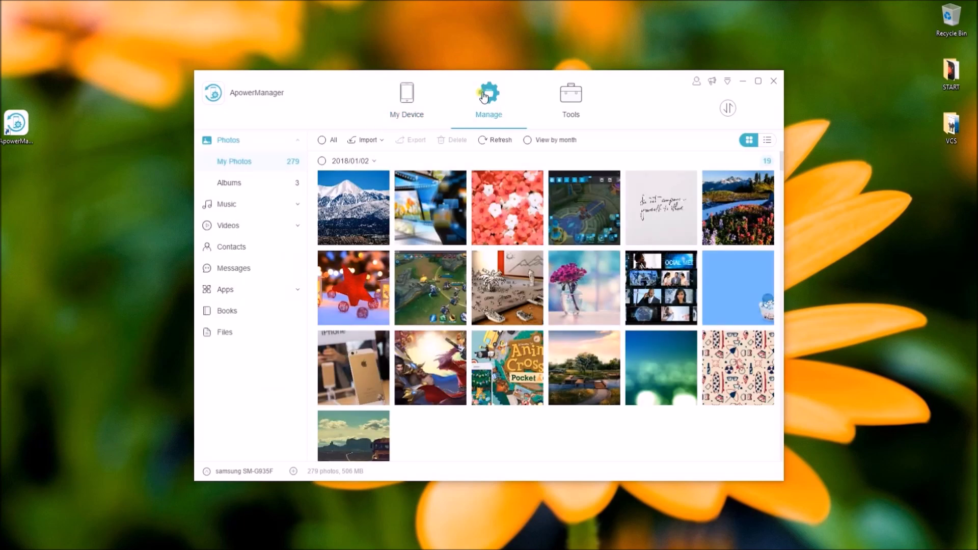
- Import one image file from the PC into the phone's photos
click(382, 146)
click(372, 164)
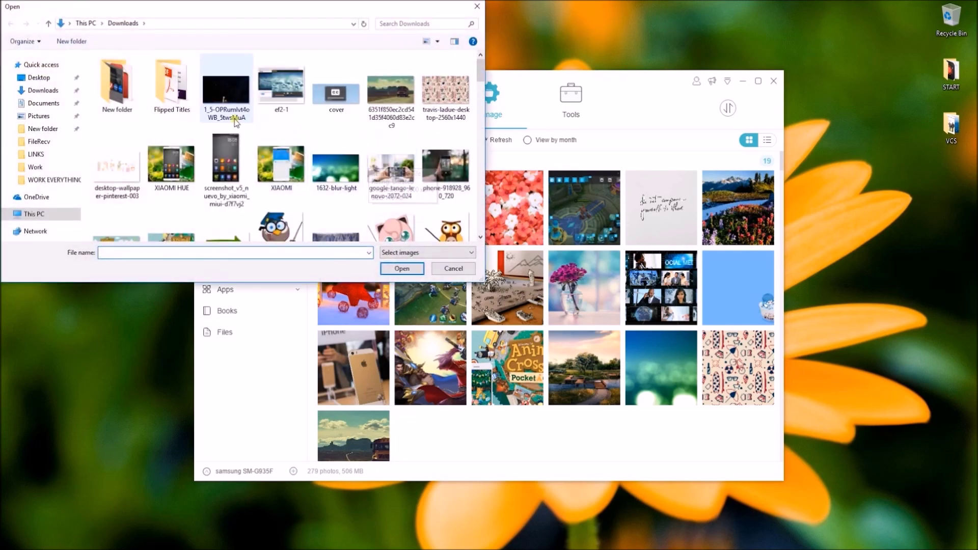
double_click(237, 122)
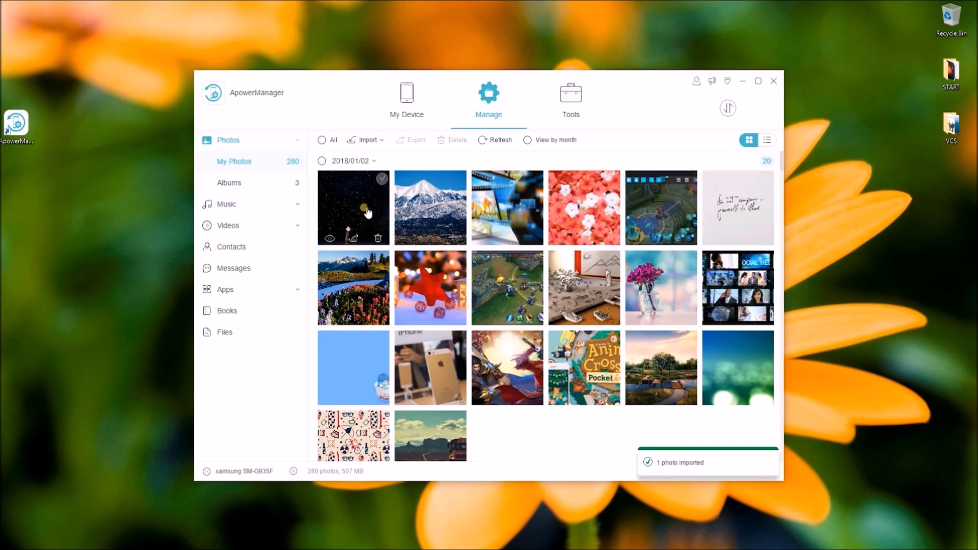
- Export the snowy mountain, blue abstract and pink flowers photos to Documents\New folder
click(458, 178)
click(536, 178)
click(612, 179)
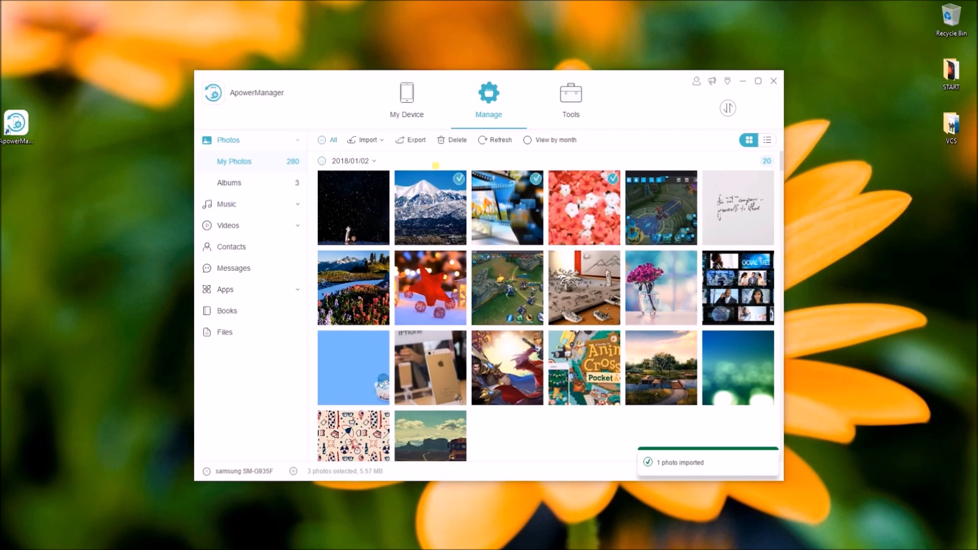
click(415, 140)
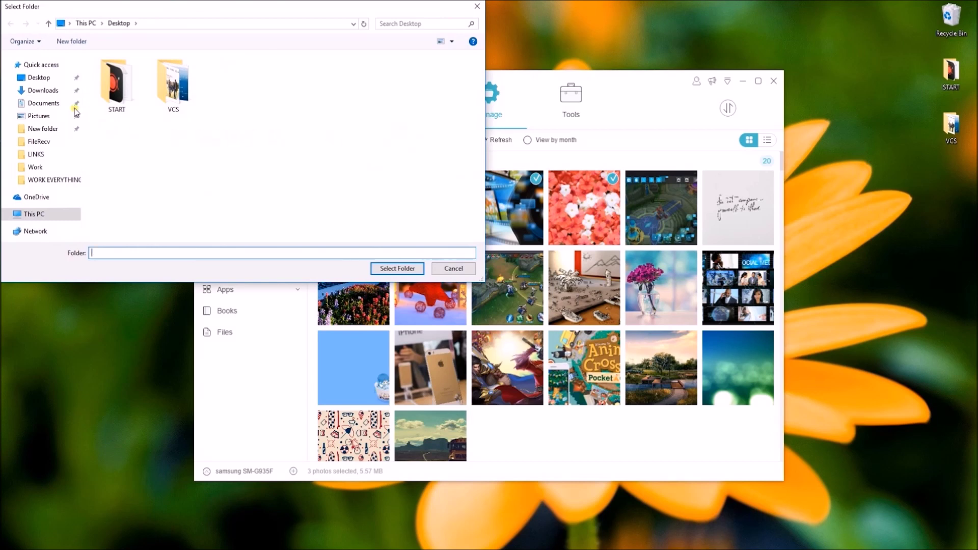
click(44, 102)
double_click(229, 145)
click(403, 272)
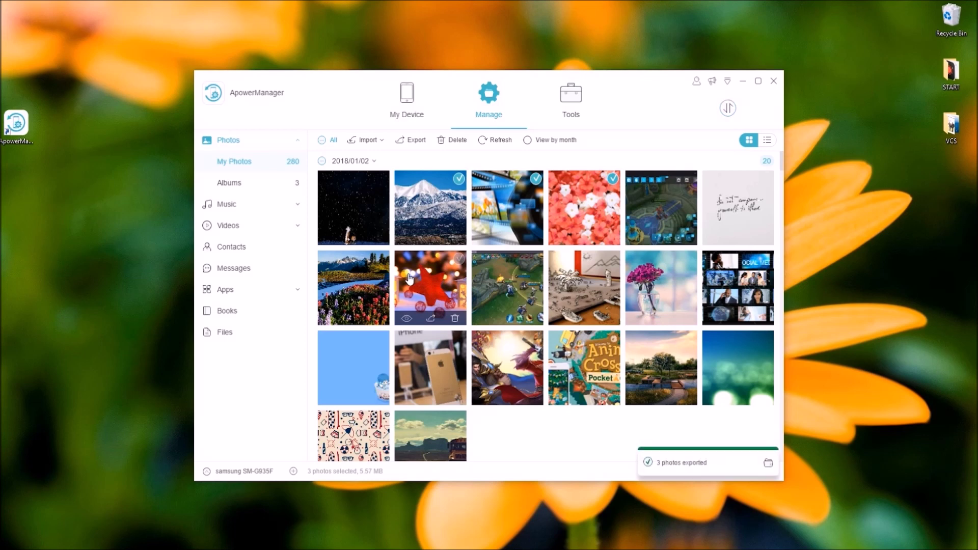
- Check the exported photos in their folder, close it, and go to Music
click(680, 463)
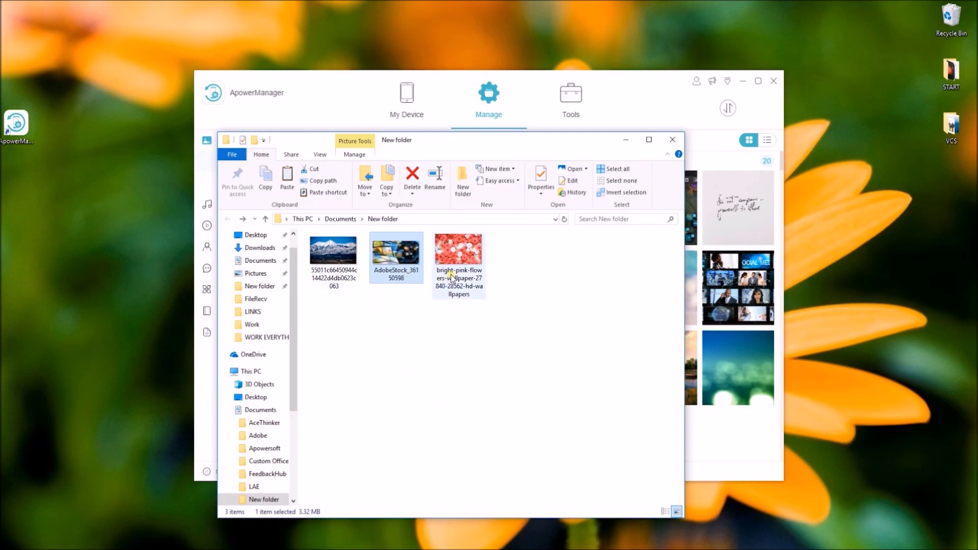
click(673, 141)
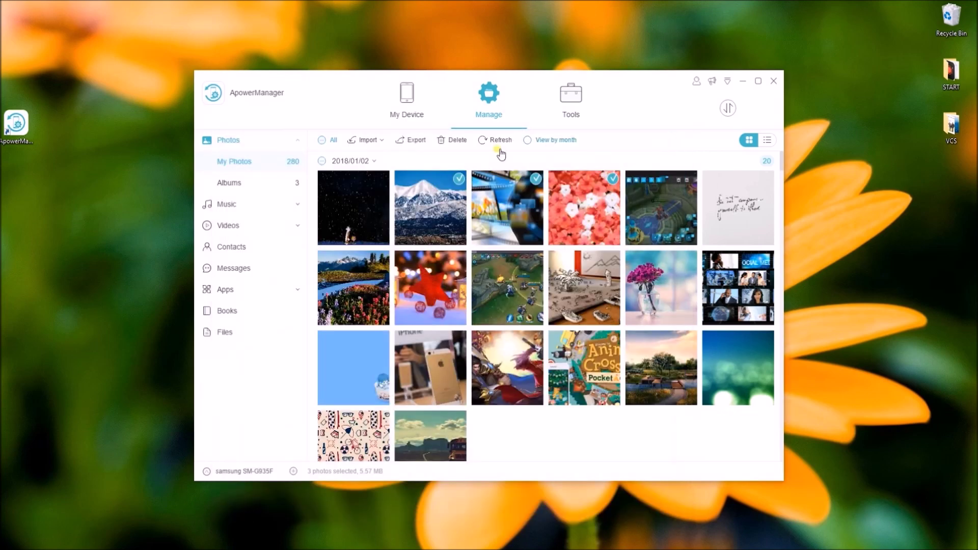
click(230, 205)
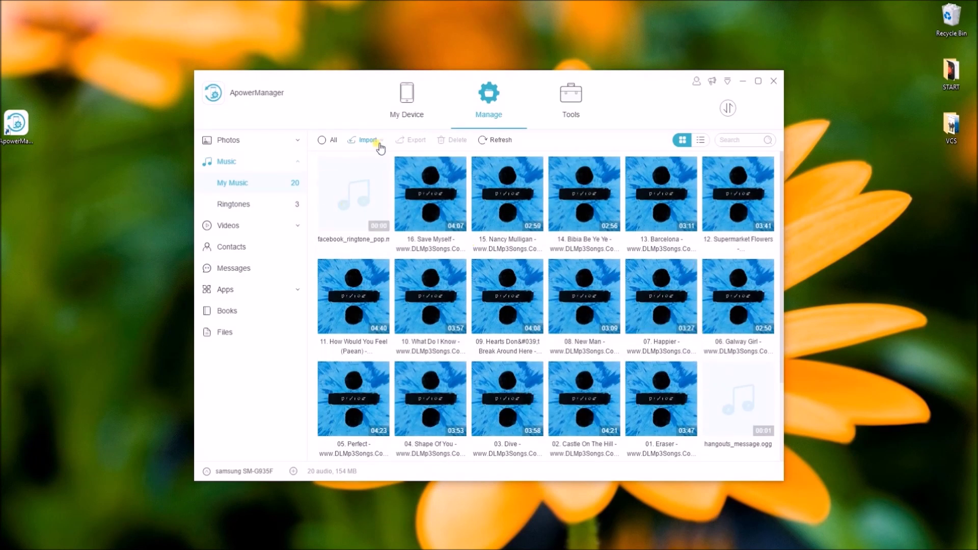
- Import the Greyson Chance song from the PC's Music folder onto the phone
click(380, 148)
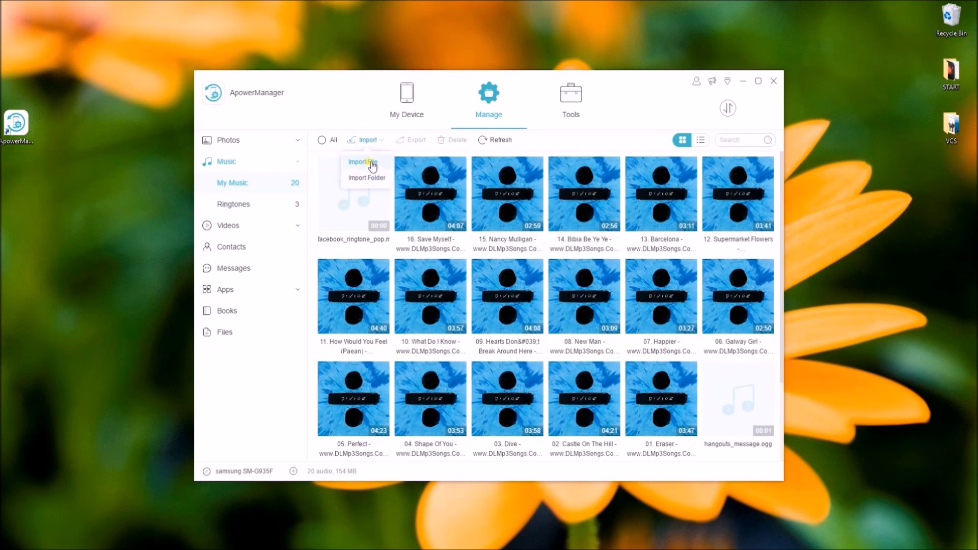
click(369, 163)
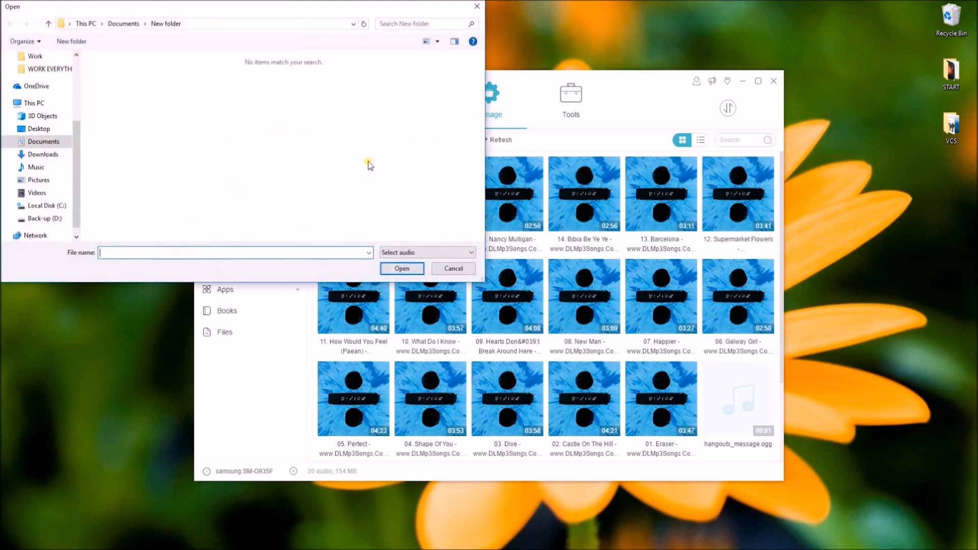
click(55, 167)
double_click(187, 109)
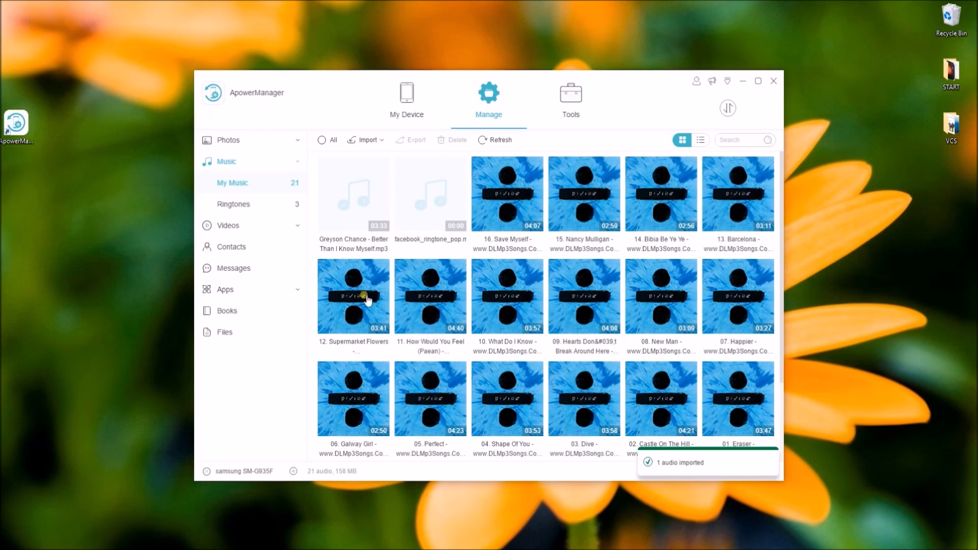
- Export Save Myself and Nancy Mulligan to Music\New folder and check the folder
mouse_move(353, 195)
click(513, 183)
click(576, 185)
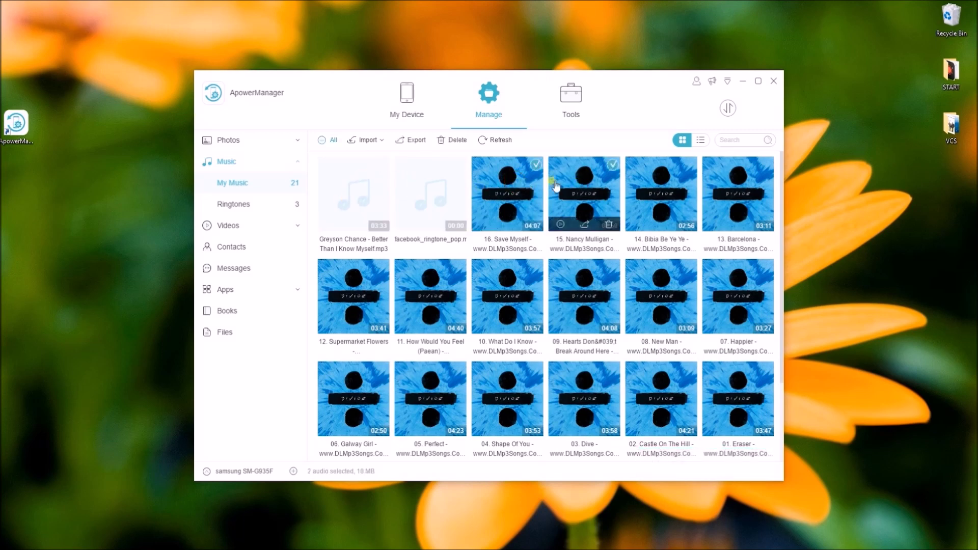
click(417, 143)
click(152, 110)
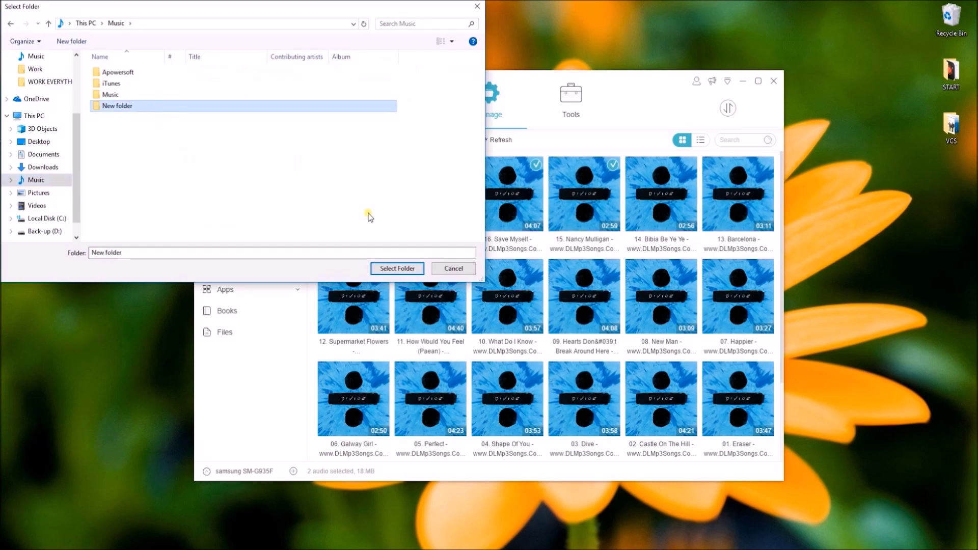
click(391, 269)
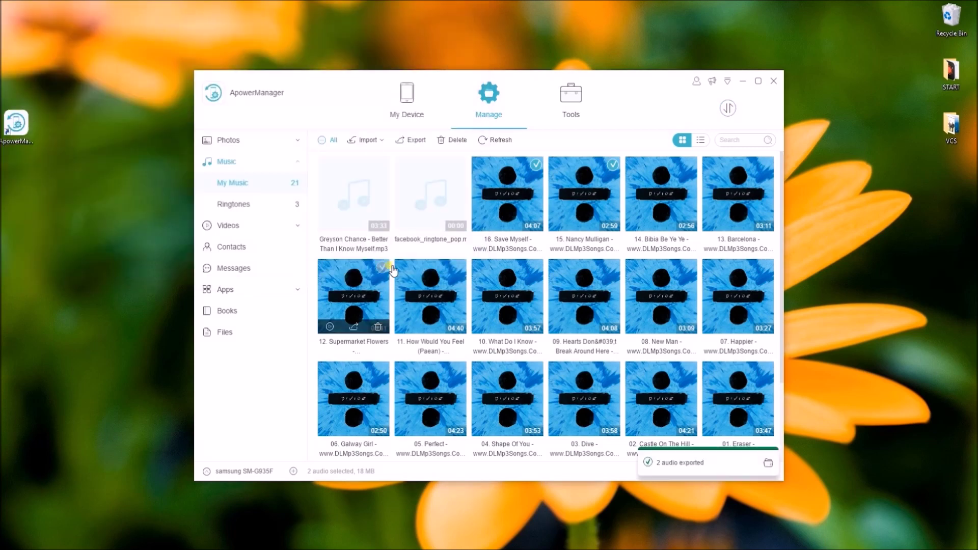
click(680, 464)
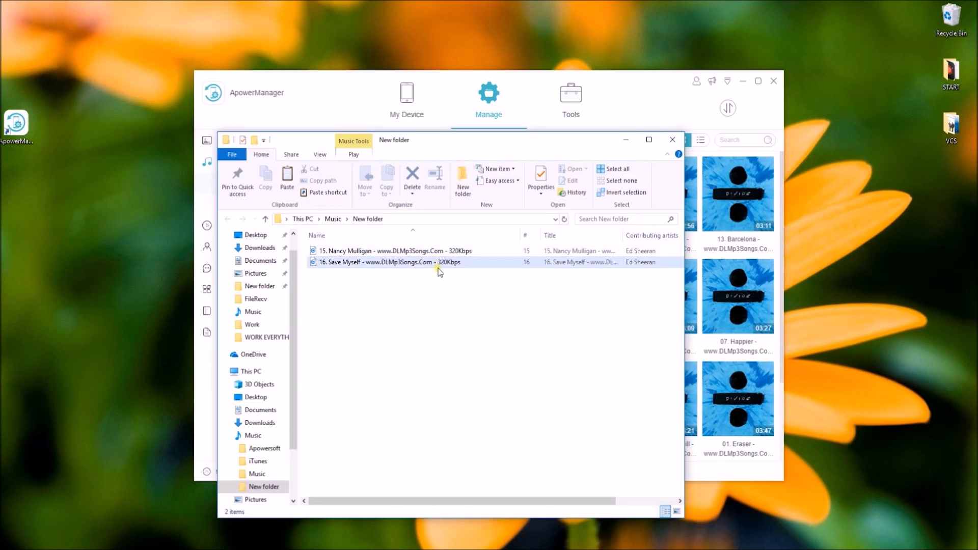
click(673, 139)
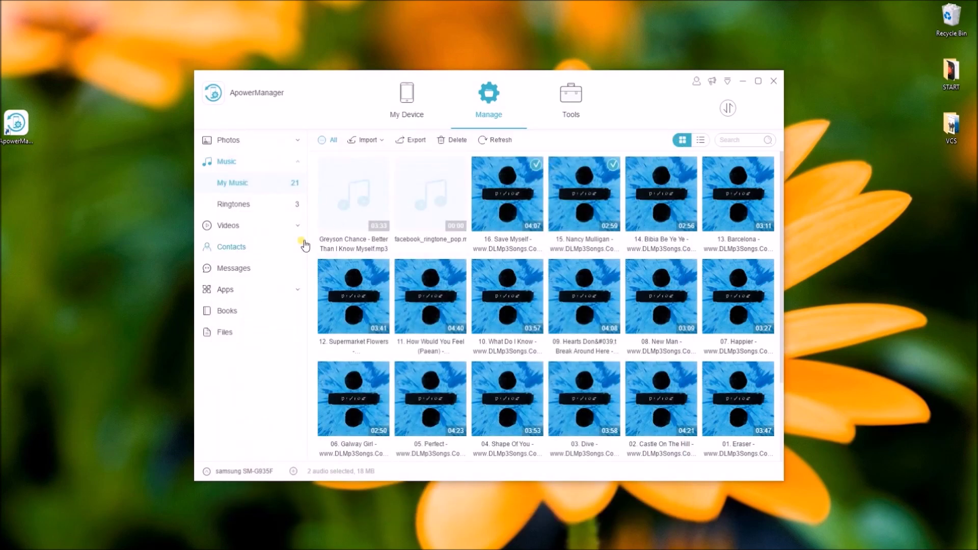
- Browse the three phone videos, selecting 20180101_003826.mp4, then switch to Contacts
click(273, 229)
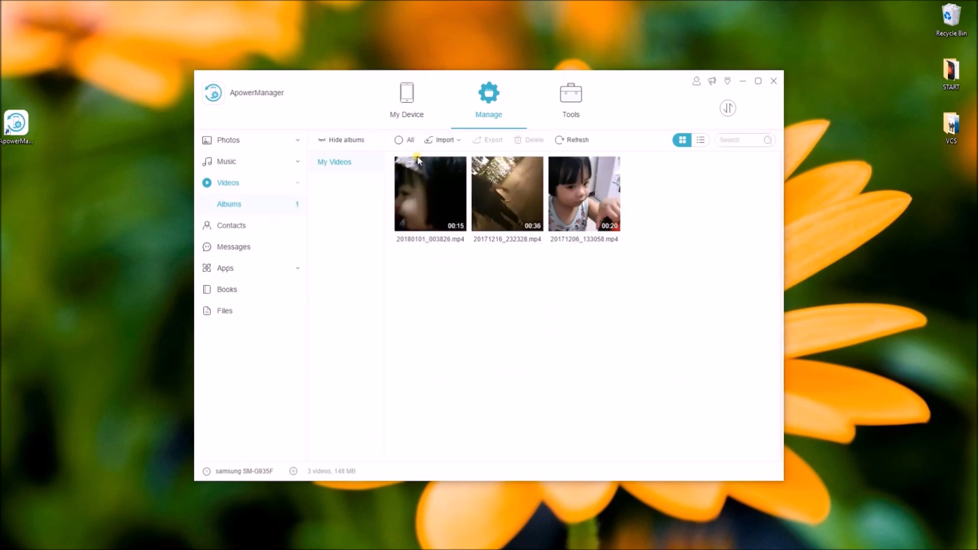
click(445, 140)
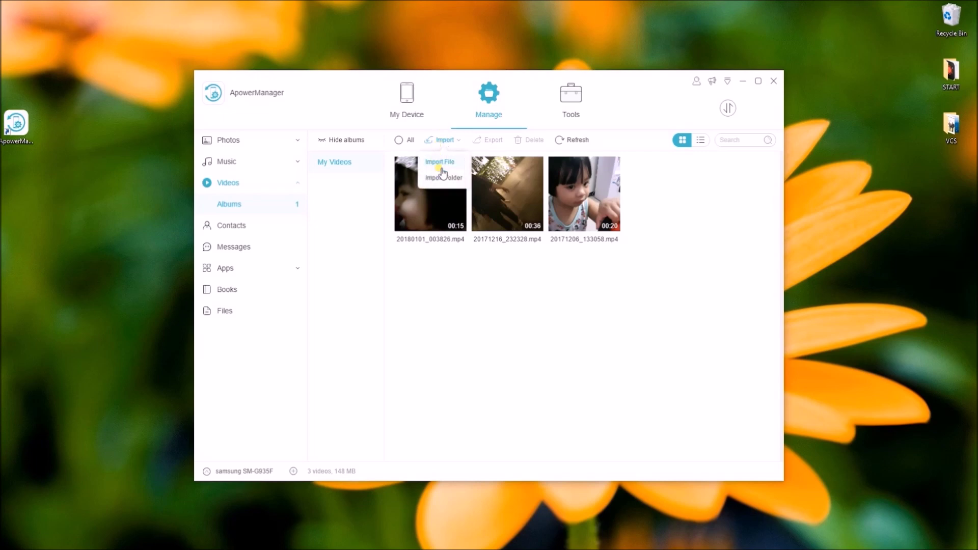
click(459, 165)
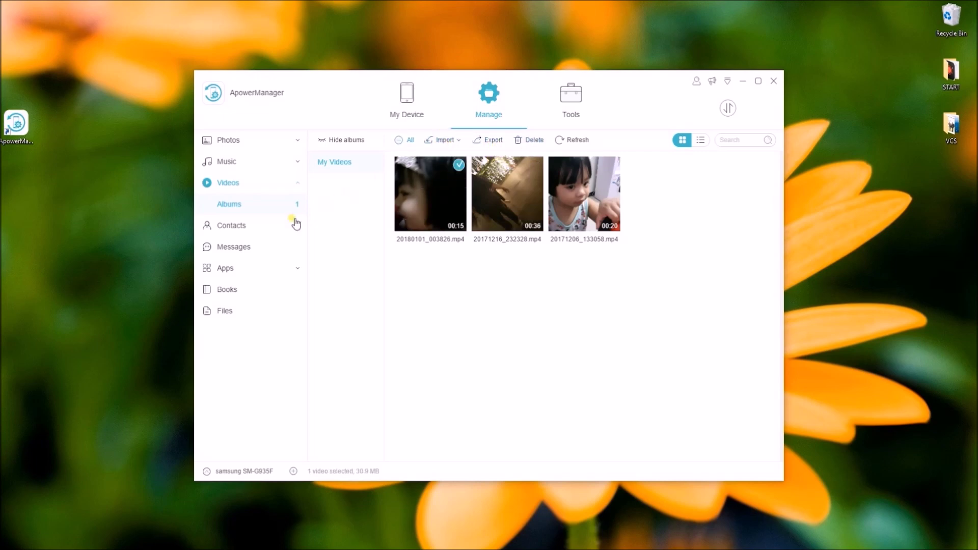
click(278, 227)
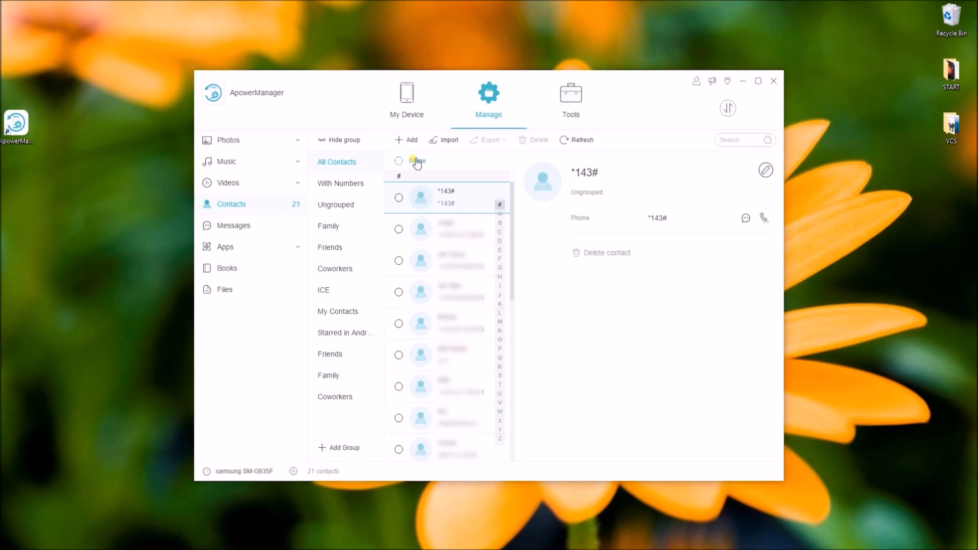
click(409, 140)
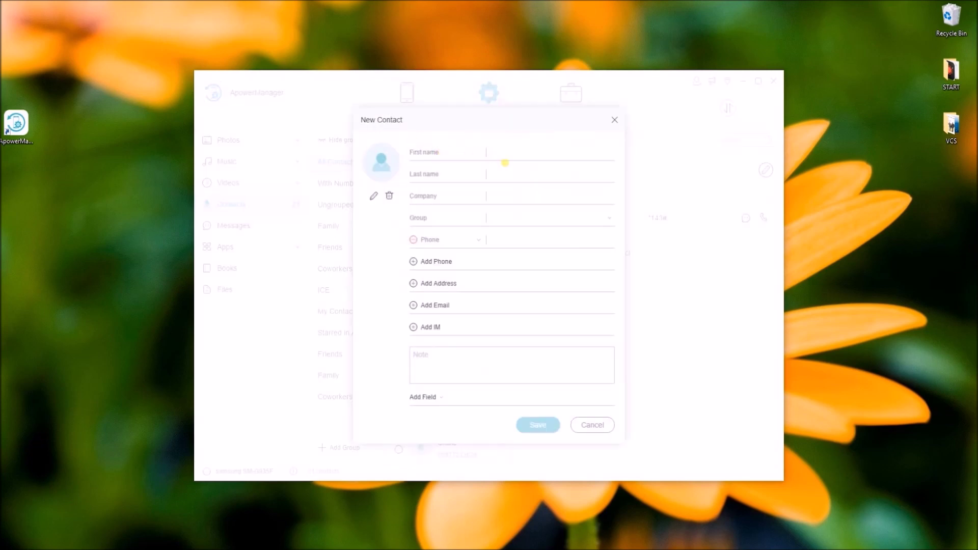
text(AA)
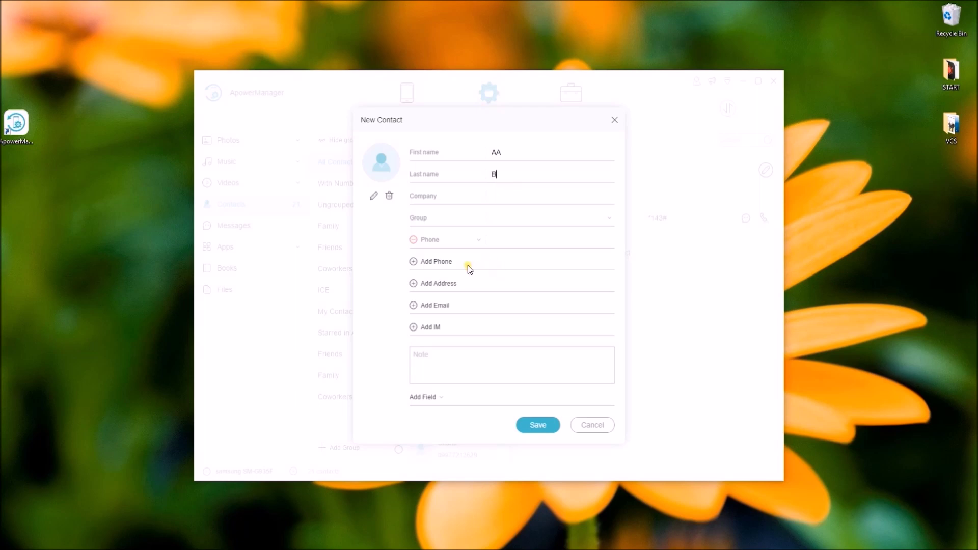
click(438, 262)
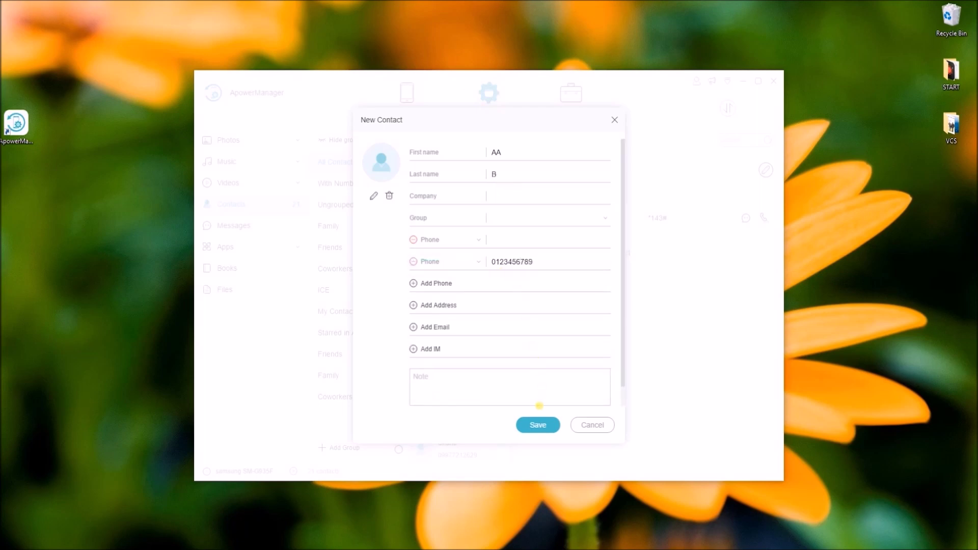
click(538, 426)
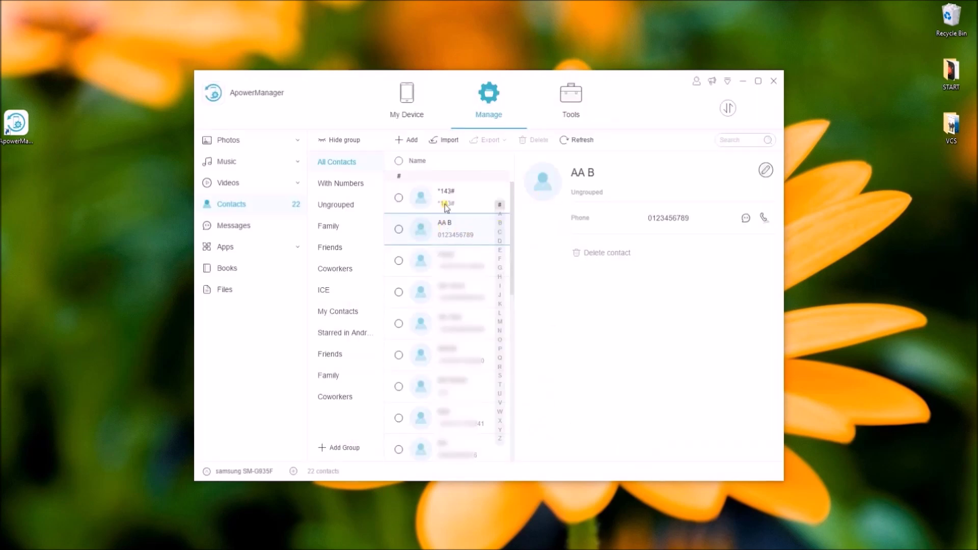
click(446, 145)
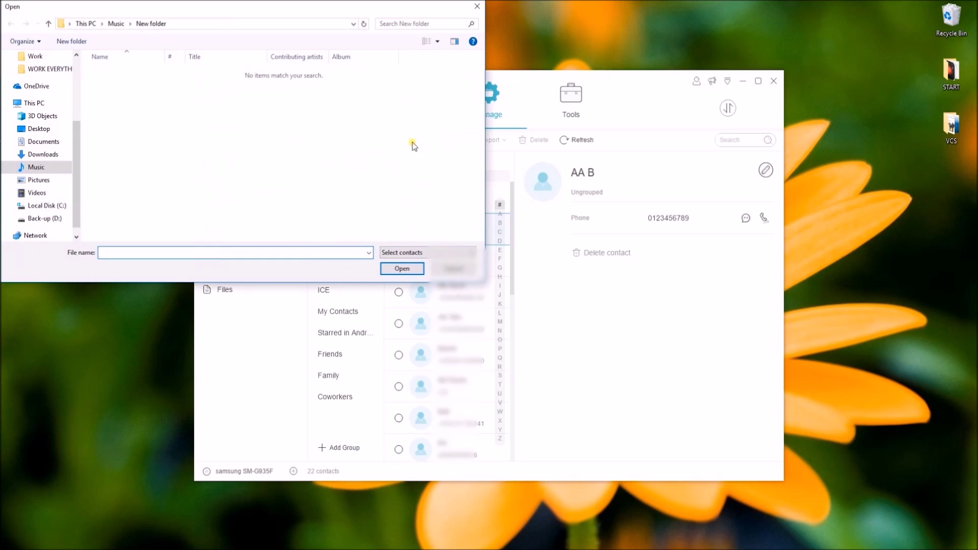
click(478, 7)
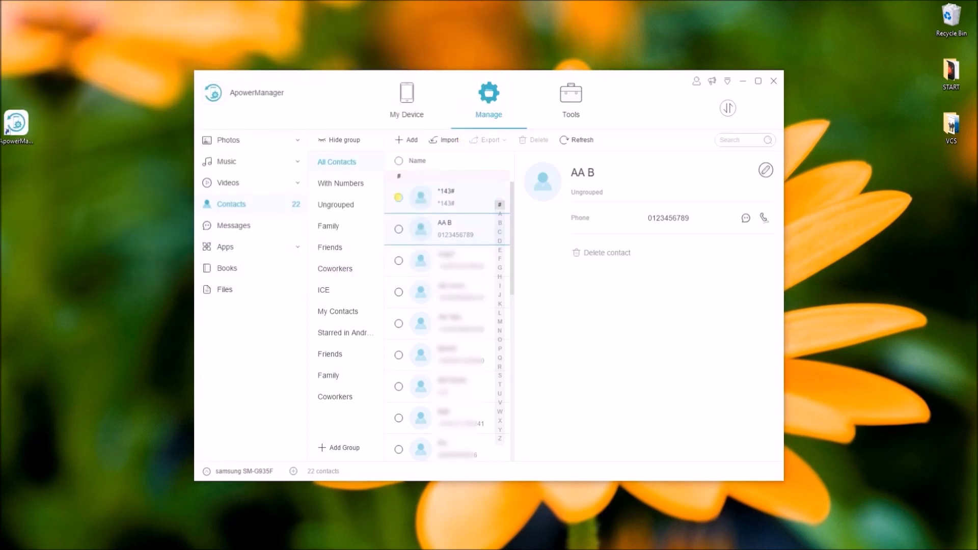
click(398, 197)
click(399, 228)
click(488, 142)
click(293, 225)
click(336, 142)
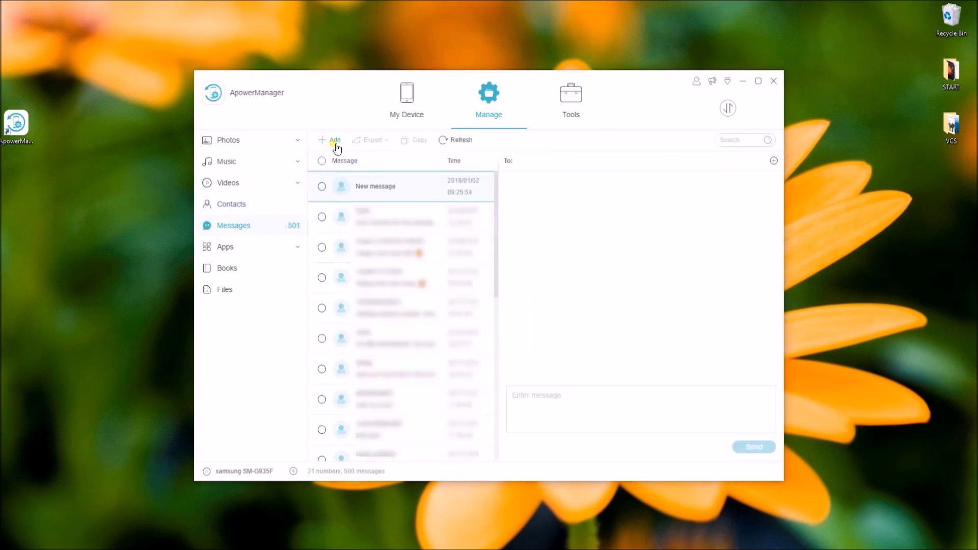
click(548, 165)
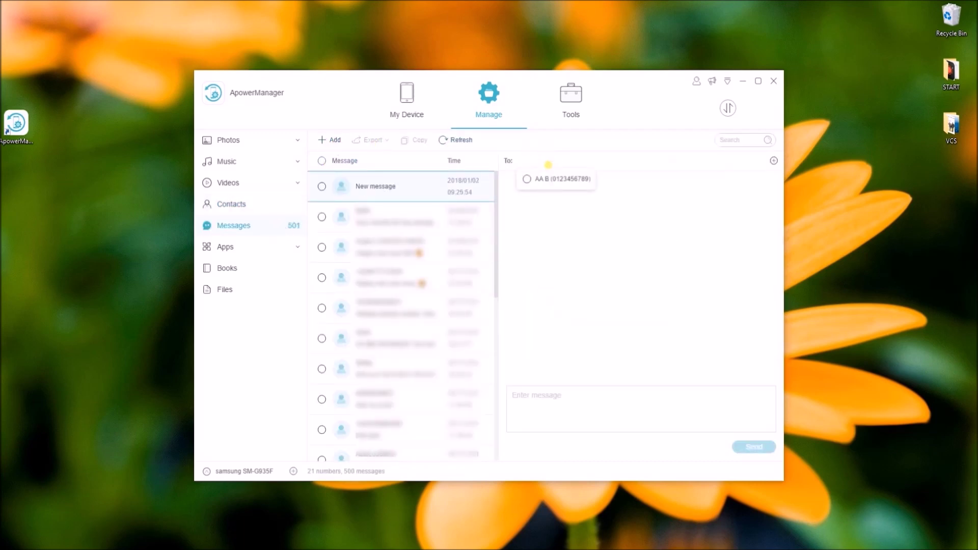
click(557, 181)
click(575, 398)
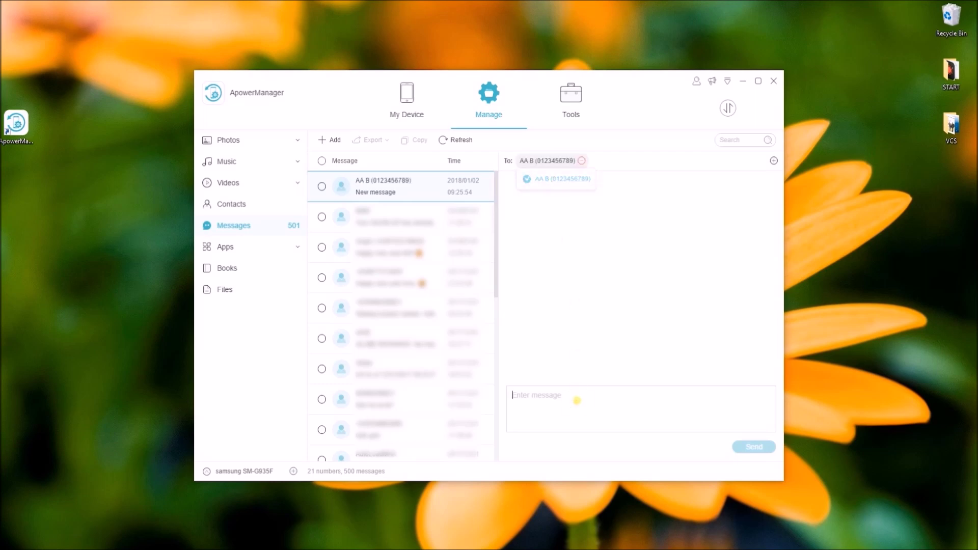
text(Hello!)
click(748, 446)
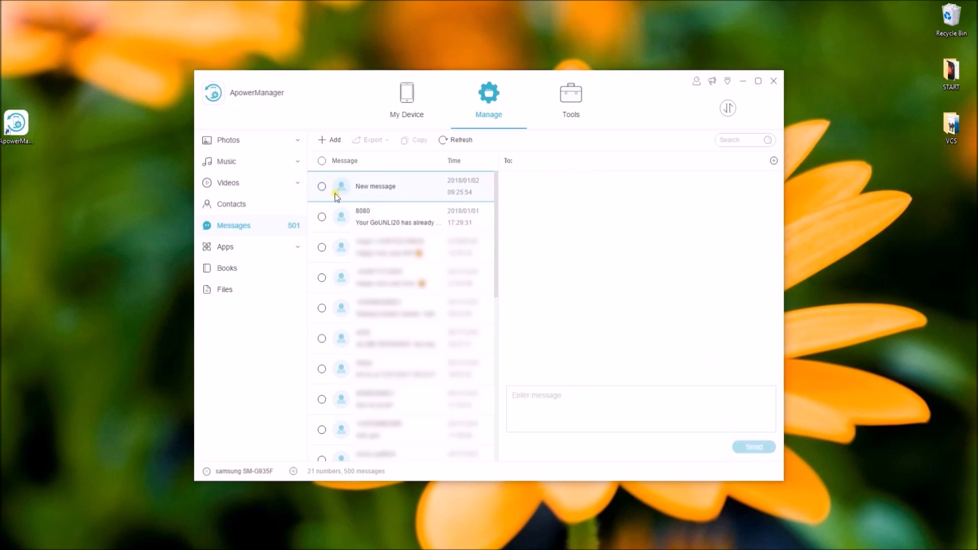
click(322, 187)
click(389, 140)
- Show Installed apps, dismiss the install file chooser, and tick AASAservice and Adapt sound
click(252, 247)
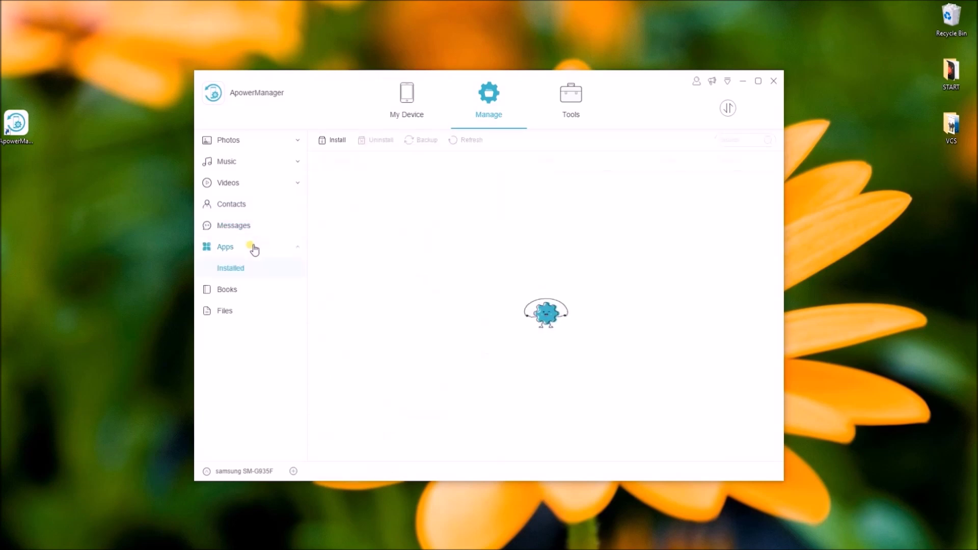
click(341, 142)
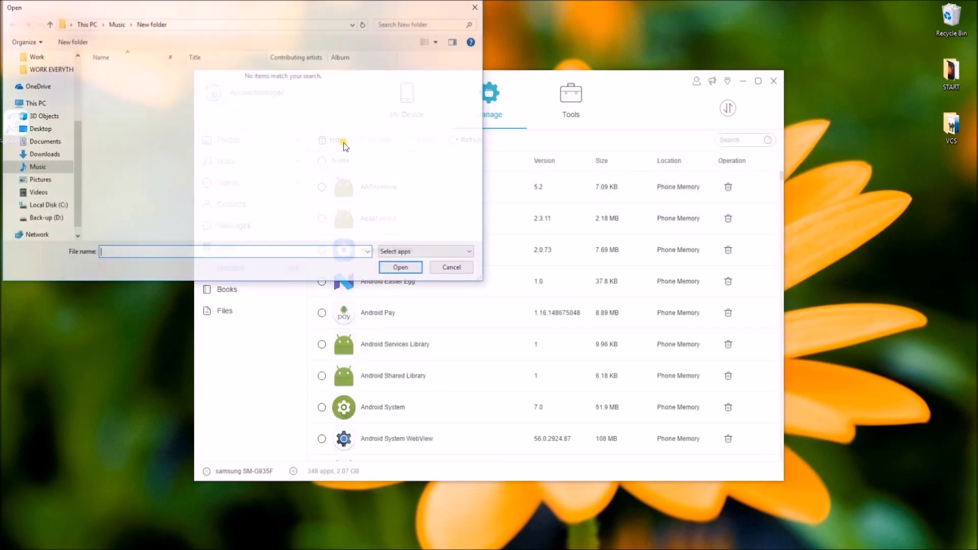
click(477, 6)
click(322, 187)
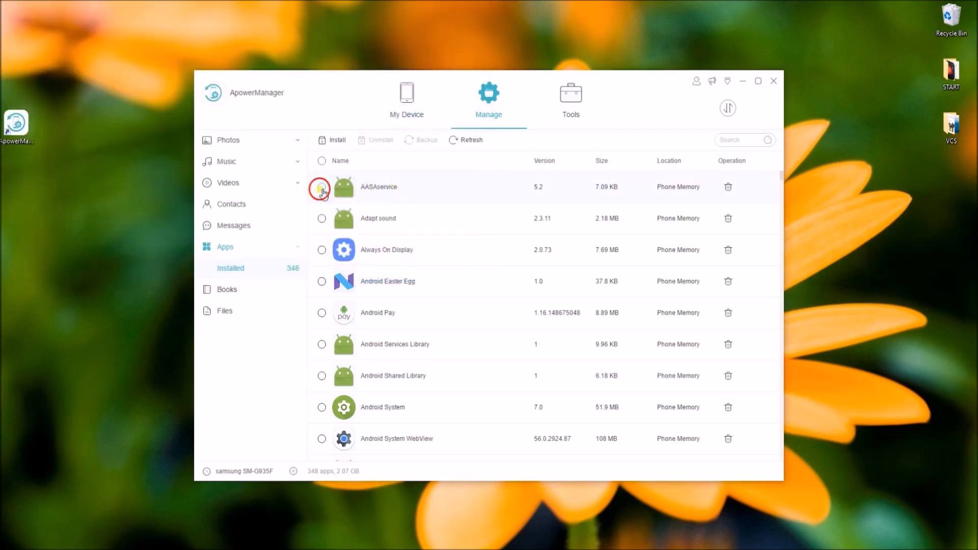
click(322, 218)
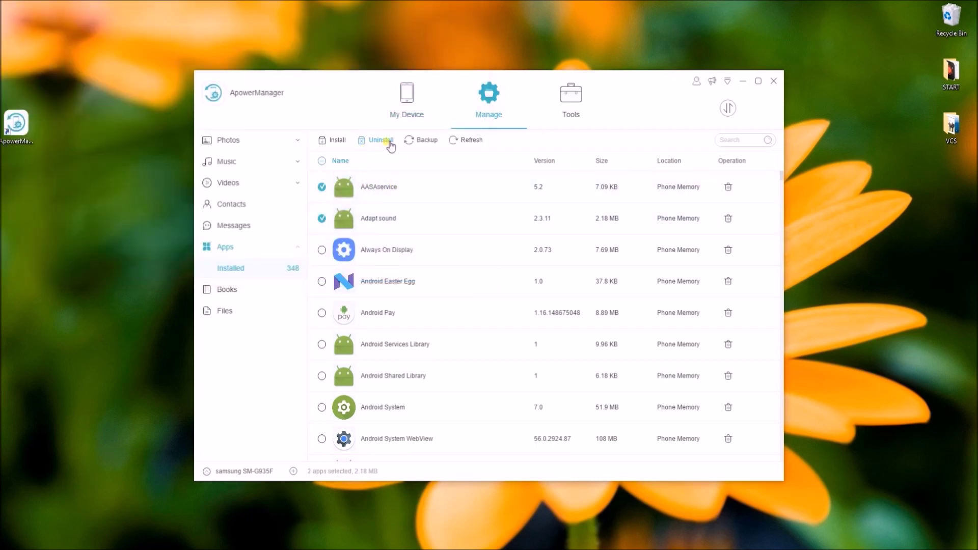
click(245, 291)
- Check the book import options, then tick Document.docx and the Android-control book
click(413, 140)
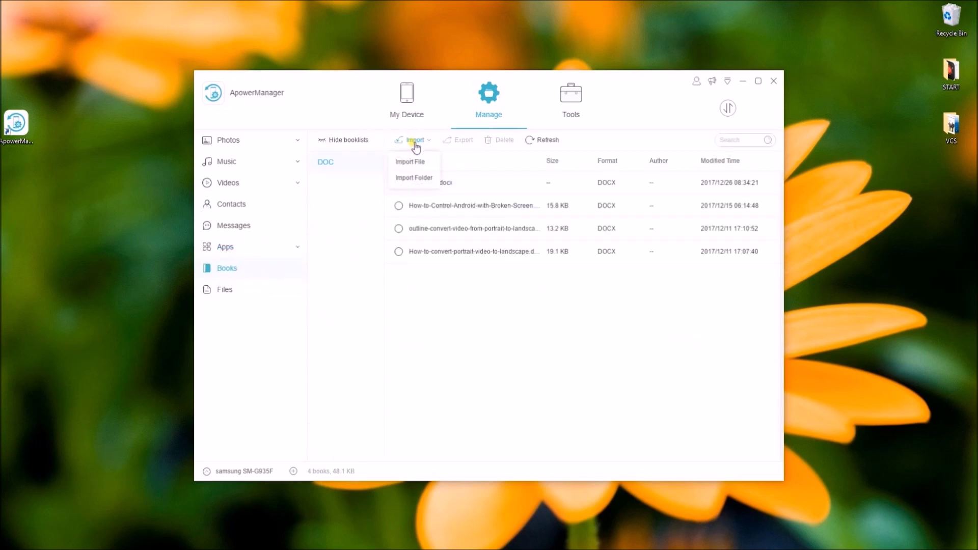
click(415, 143)
click(416, 184)
click(412, 209)
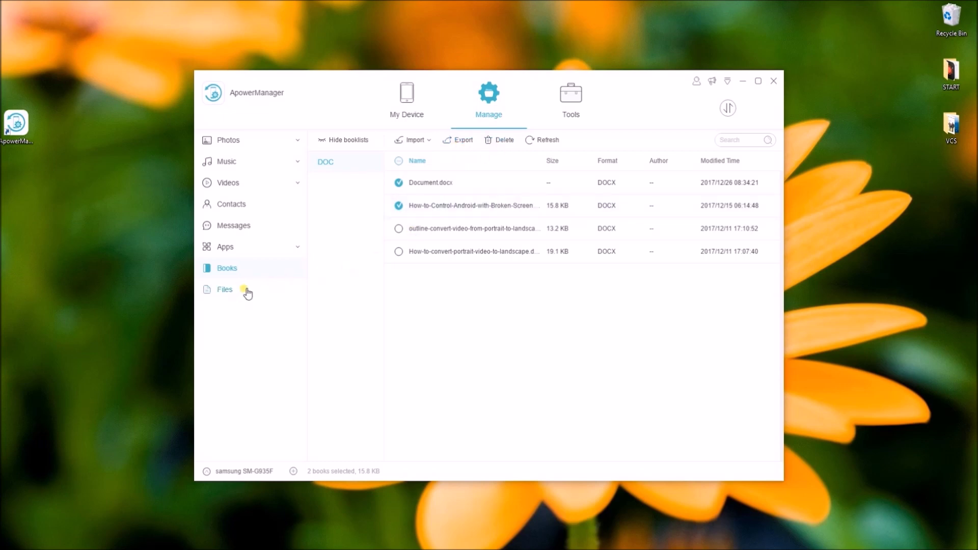
- Browse the phone's files, opening SD Card and returning to the memory root folders
click(225, 290)
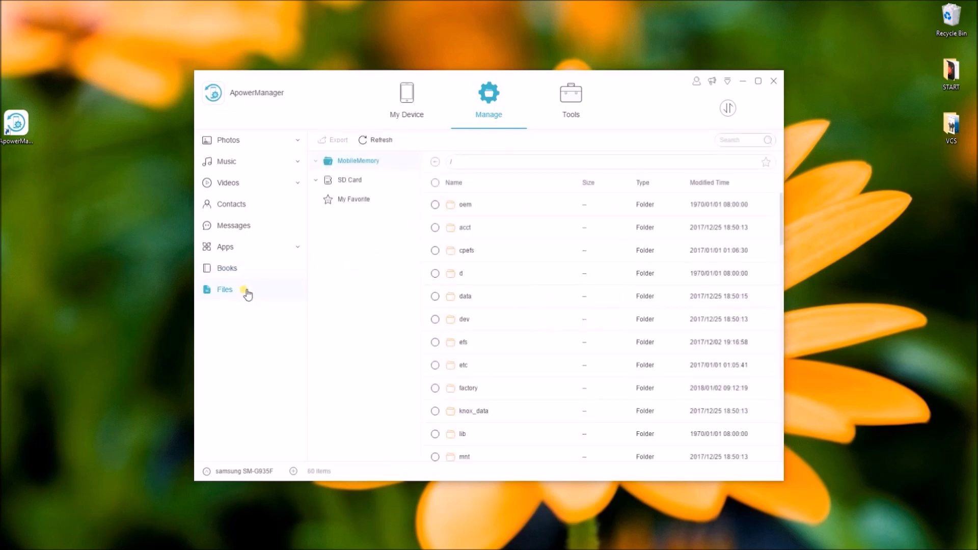
click(372, 182)
click(372, 165)
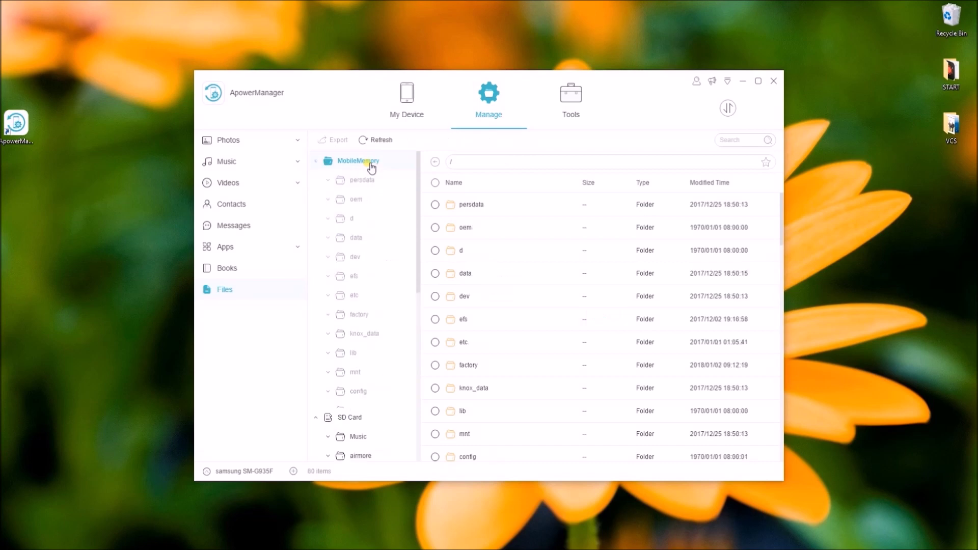
click(588, 111)
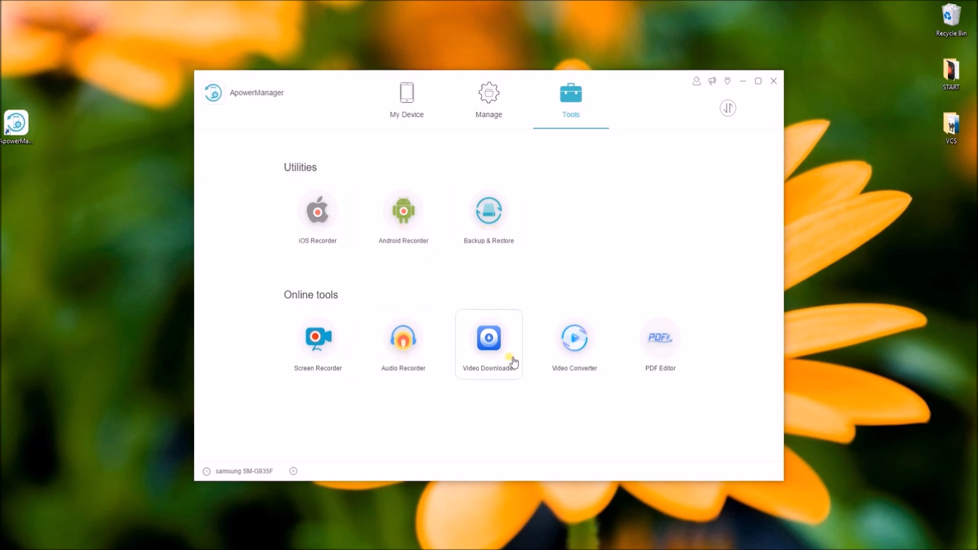
- Return from the Tools page to the My Device overview
click(397, 107)
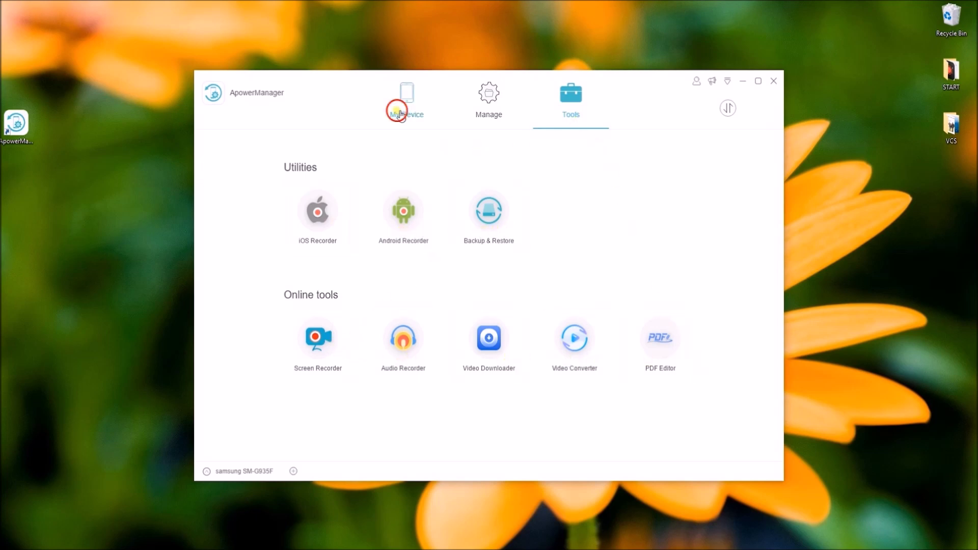